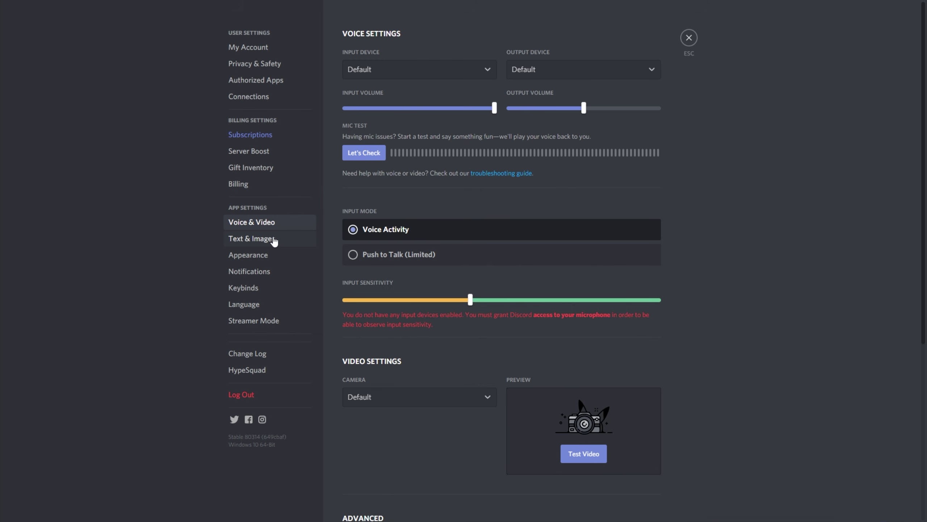
Step: Check which input and output devices are offered in the voice settings
left_click(438, 70)
left_click(566, 67)
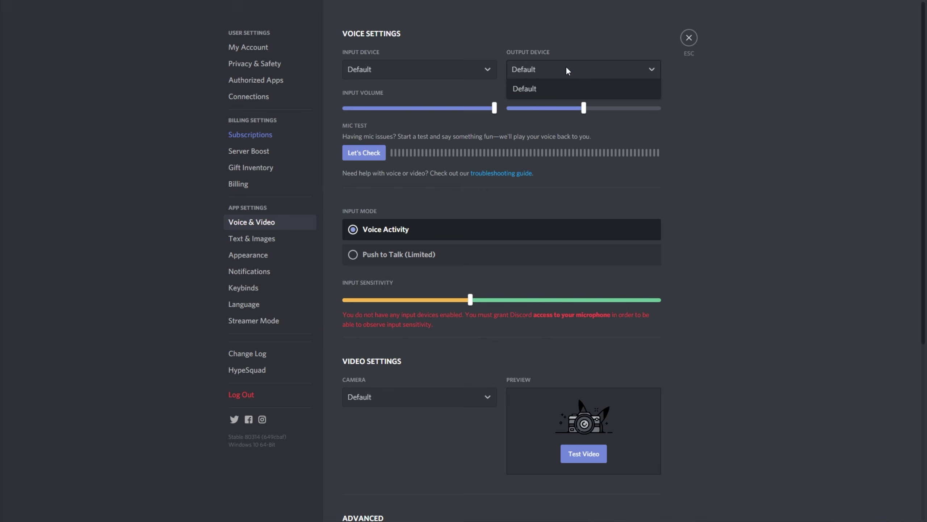
left_click(456, 64)
left_click(538, 71)
left_click(495, 75)
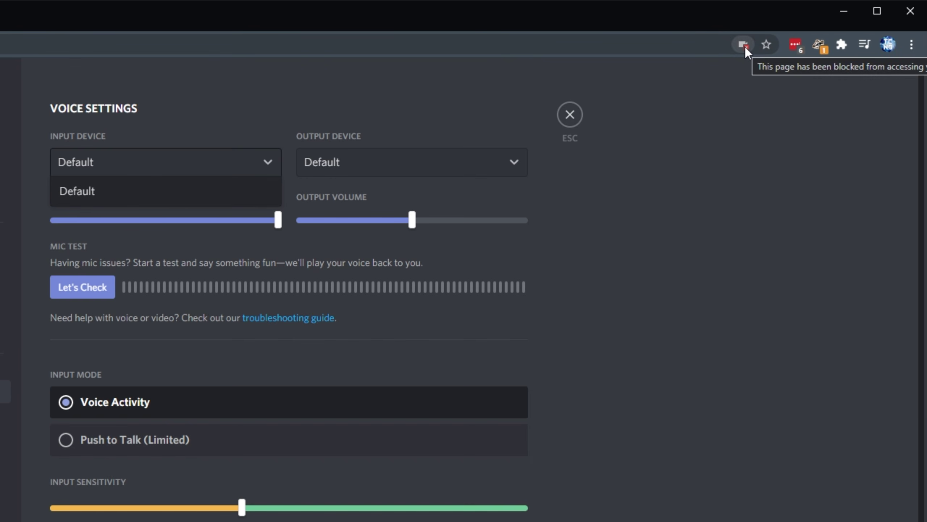
left_click(745, 48)
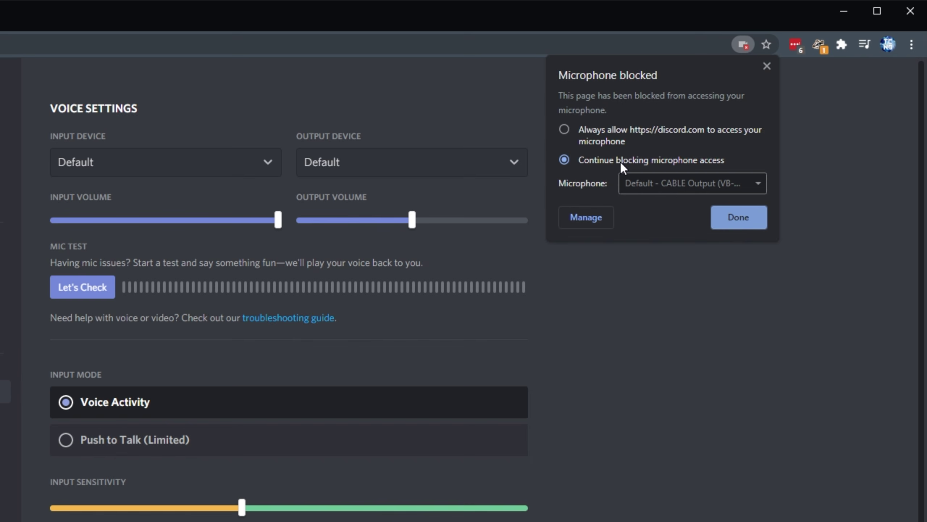
left_click(592, 135)
left_click(722, 216)
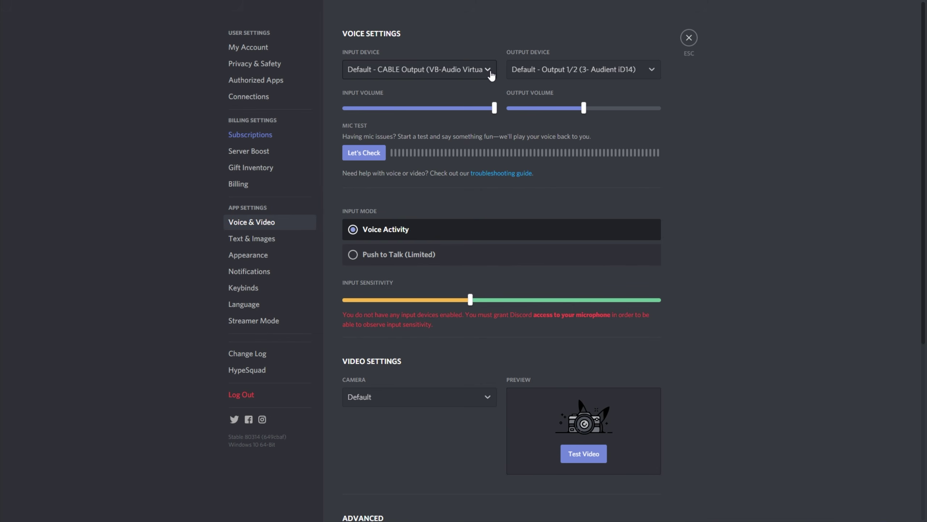
left_click(492, 74)
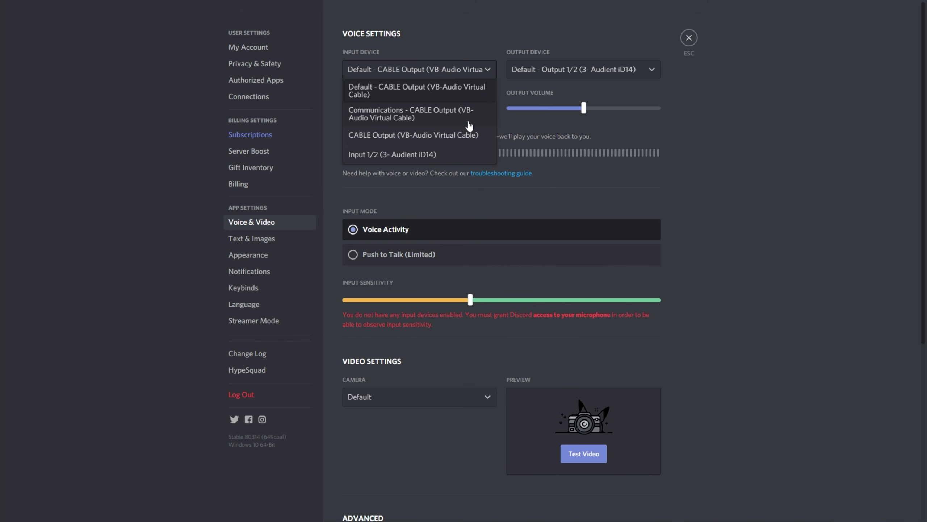
left_click(455, 74)
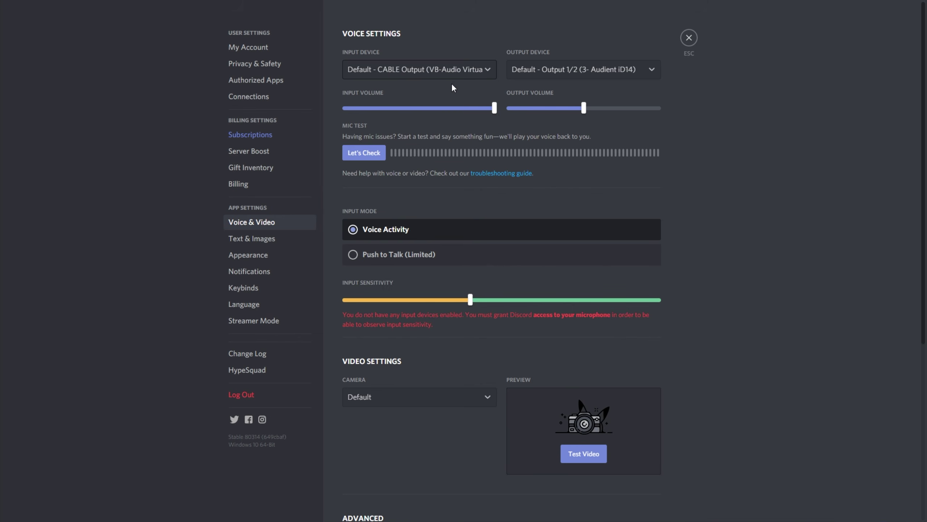
Step: Run a short mic test and set the input volume to its maximum
left_click(370, 159)
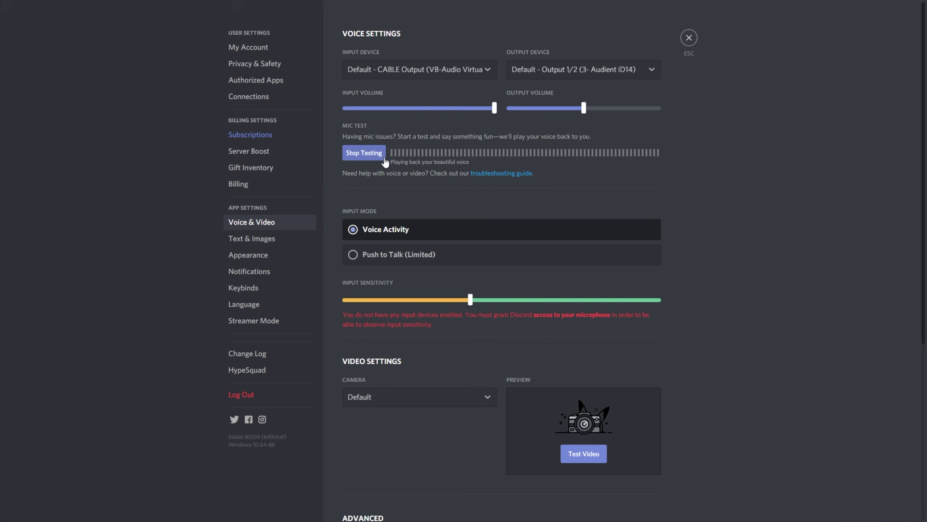
left_click(380, 156)
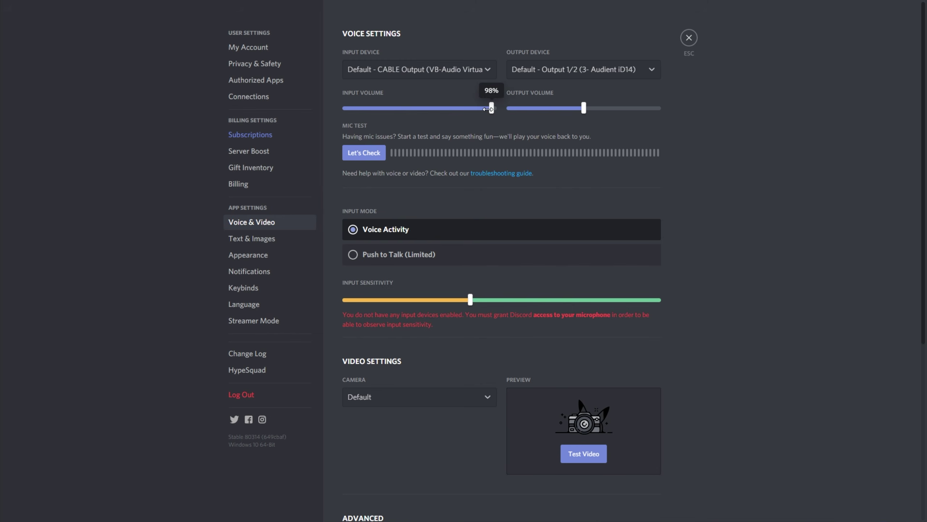
mouse_move(495, 109)
left_mouse_down()
mouse_move(420, 111)
mouse_move(499, 115)
left_mouse_up()
Step: Turn off Echo Cancellation, Automatic Gain Control and Noise Reduction, and start another mic test
scroll(515, 129, "down", 7)
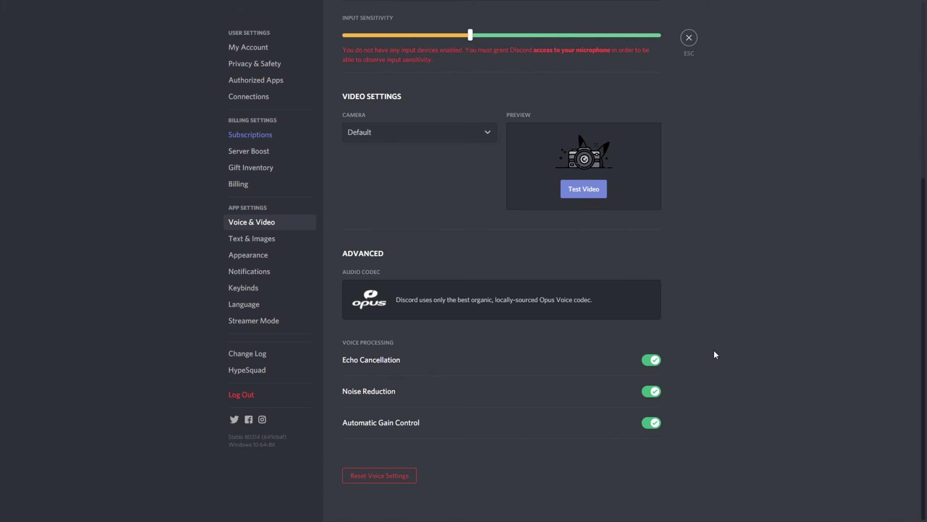
left_click(651, 359)
left_click(652, 422)
left_click(653, 394)
scroll(653, 403, "up", 7)
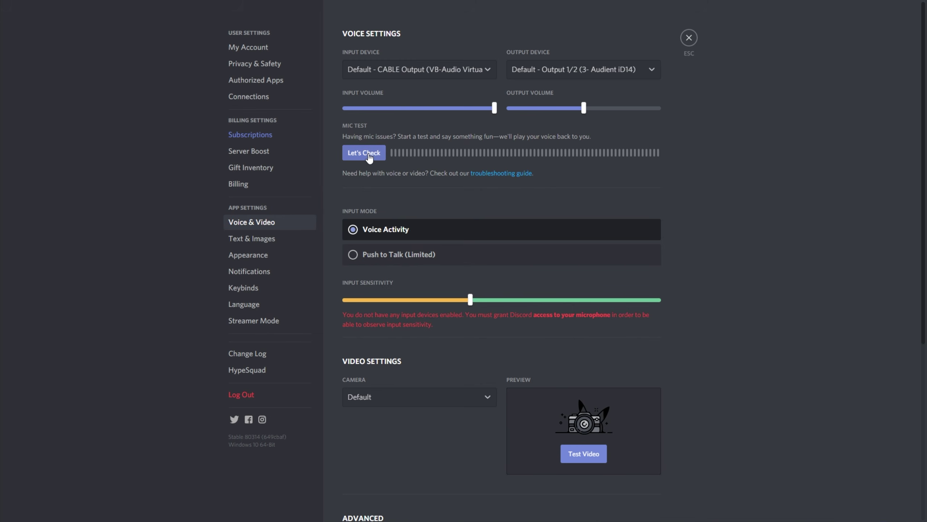
left_click(370, 159)
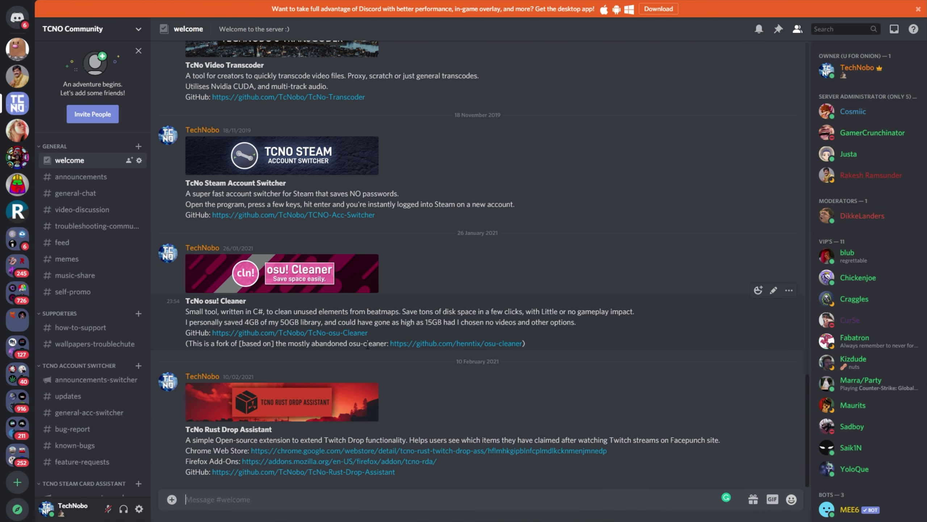
Step: Reopen the Voice & Video settings and run two mic tests on the Input 1/2 device
left_click(139, 509)
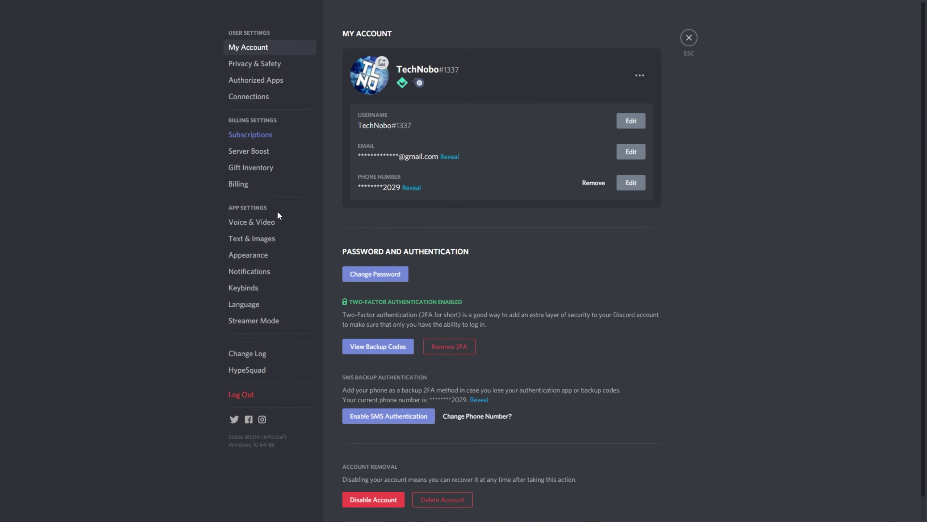
left_click(276, 223)
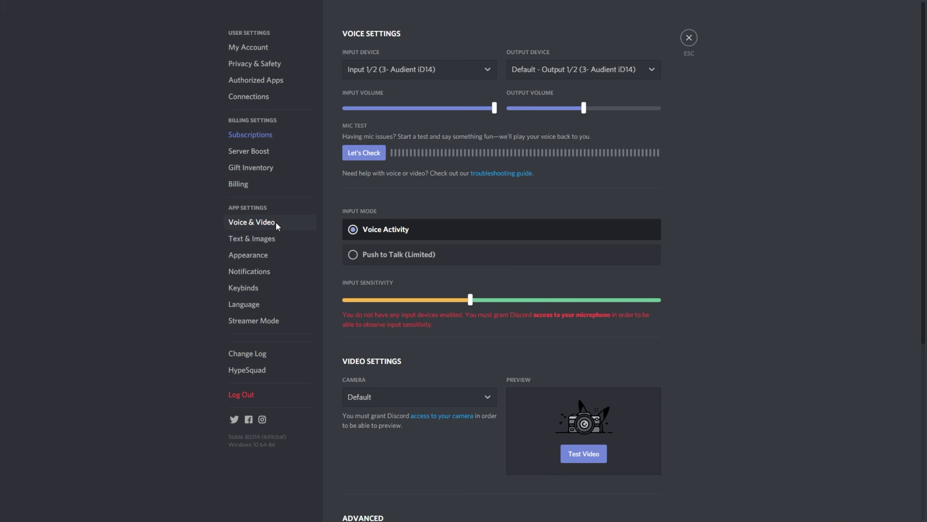
left_click(377, 157)
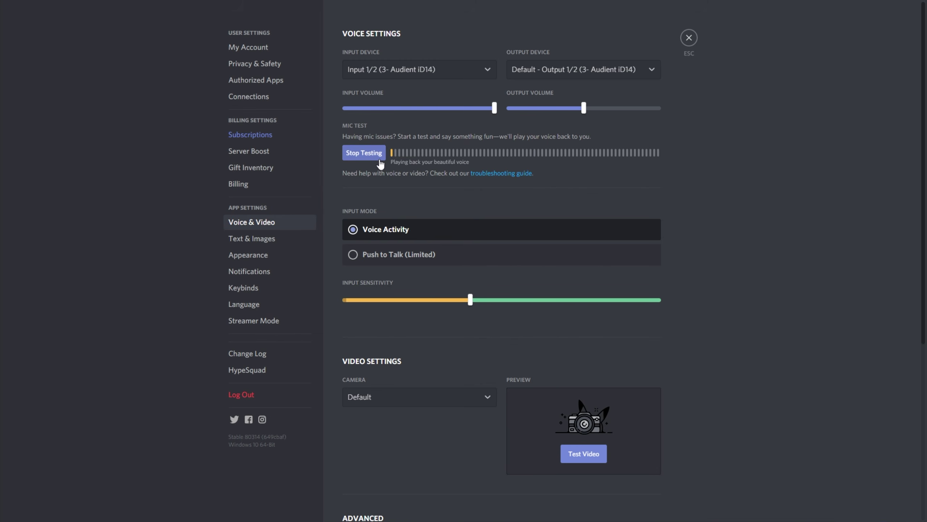
left_click(380, 163)
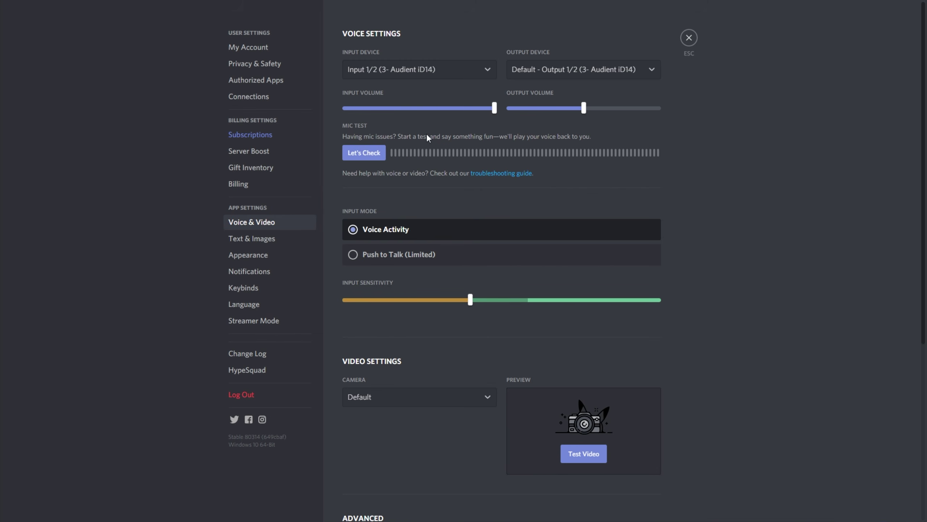
left_click(375, 156)
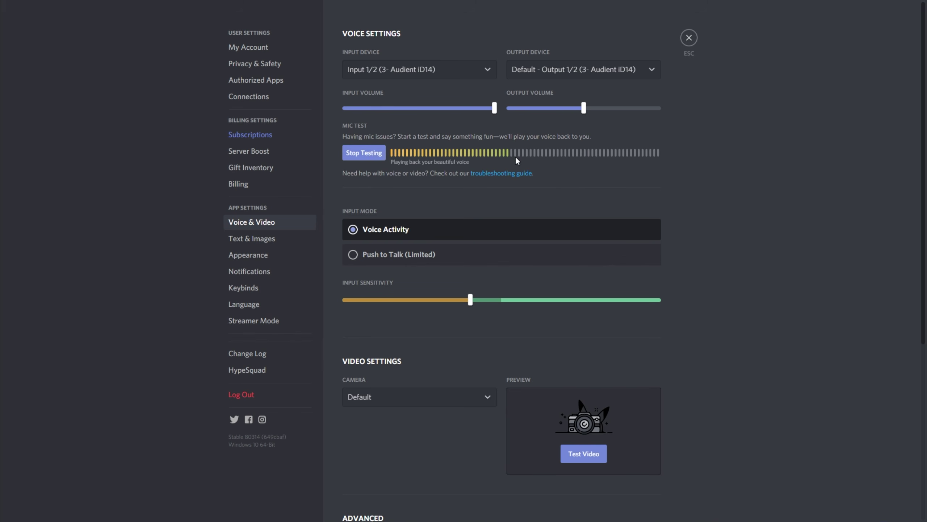
left_click(380, 160)
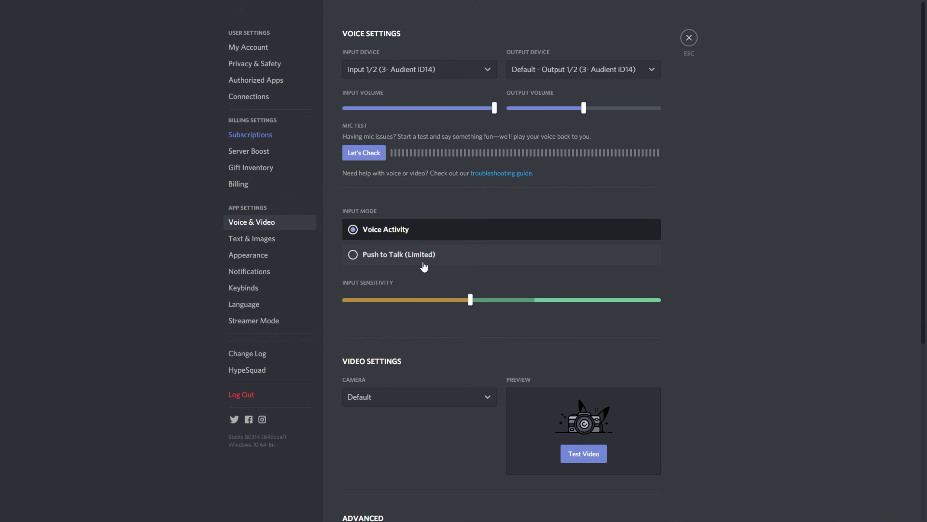
Step: Switch the input mode to Push to Talk (Limited), acknowledge the notice, and return to Voice Activity
left_click(435, 259)
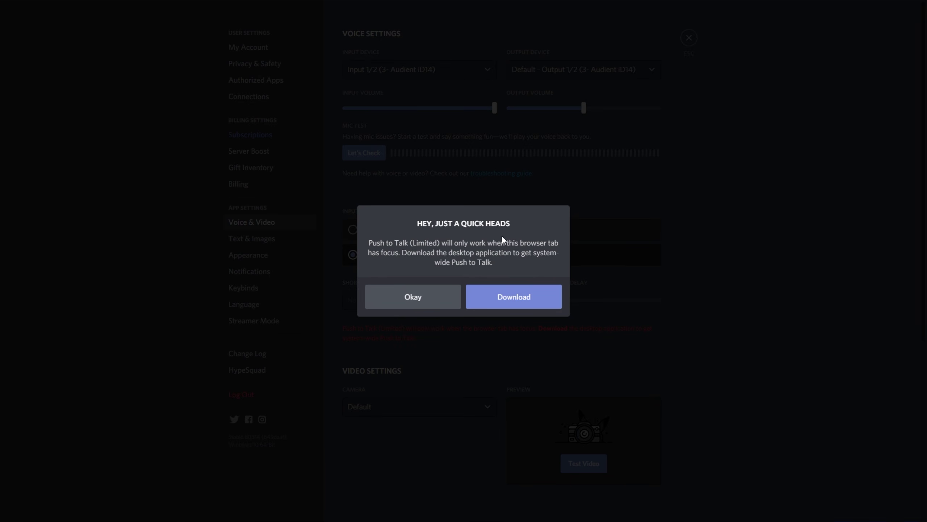
left_click(430, 297)
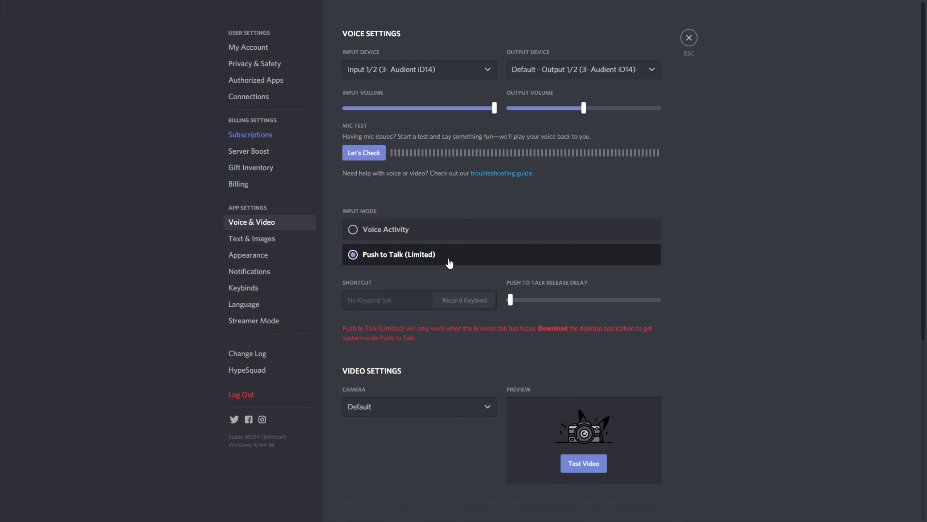
left_click(424, 236)
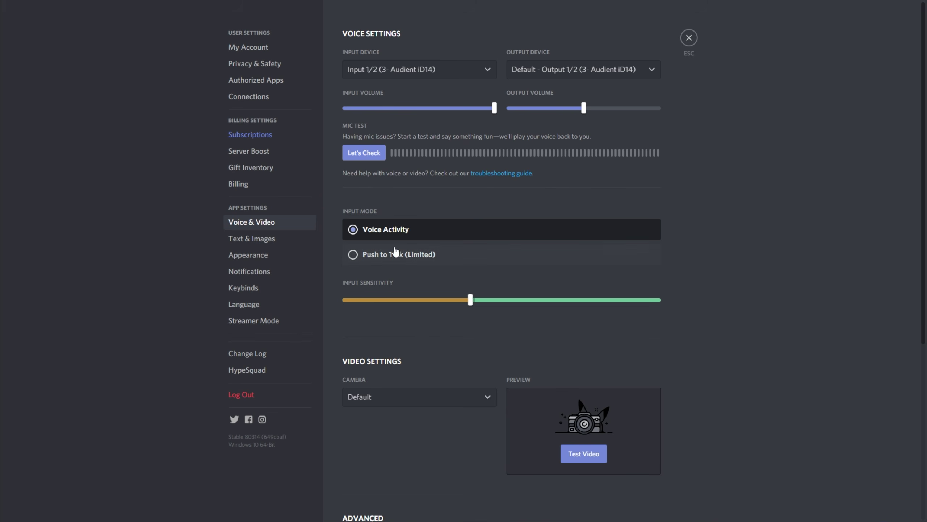
Step: Try high and low input sensitivity thresholds, settle at about a quarter of the range, and close the settings
mouse_move(471, 298)
left_mouse_down()
mouse_move(658, 306)
mouse_move(485, 302)
left_mouse_up()
left_click_drag(486, 299, 588, 300)
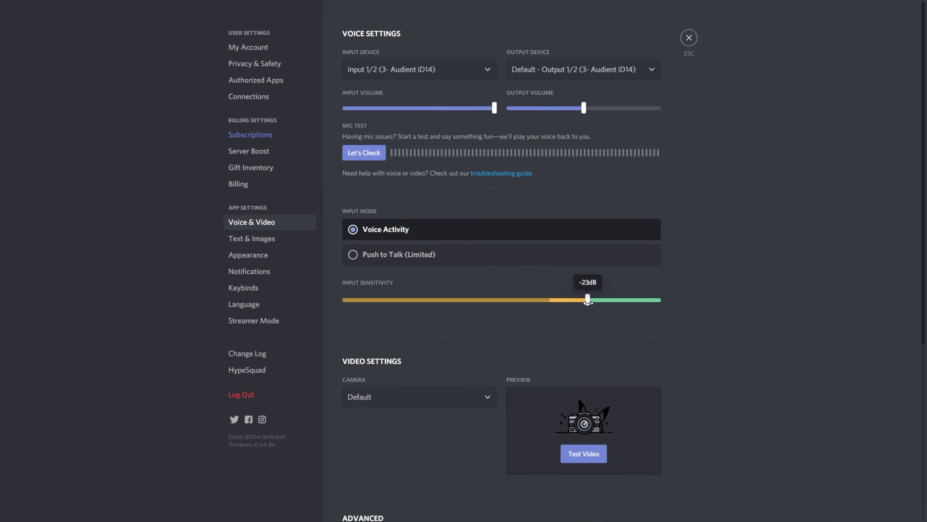
left_click_drag(588, 300, 350, 305)
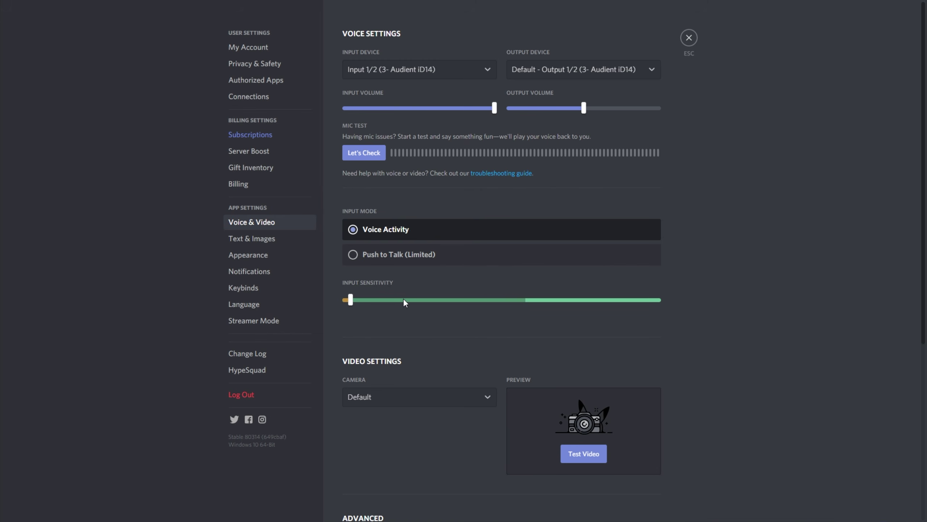
mouse_move(350, 298)
left_click_drag(349, 299, 425, 299)
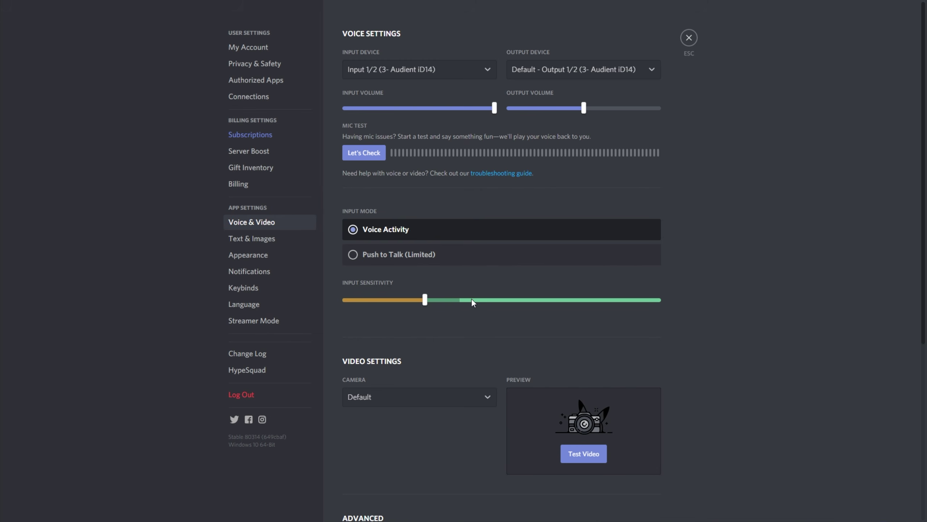
left_click_drag(424, 299, 422, 299)
left_click(689, 44)
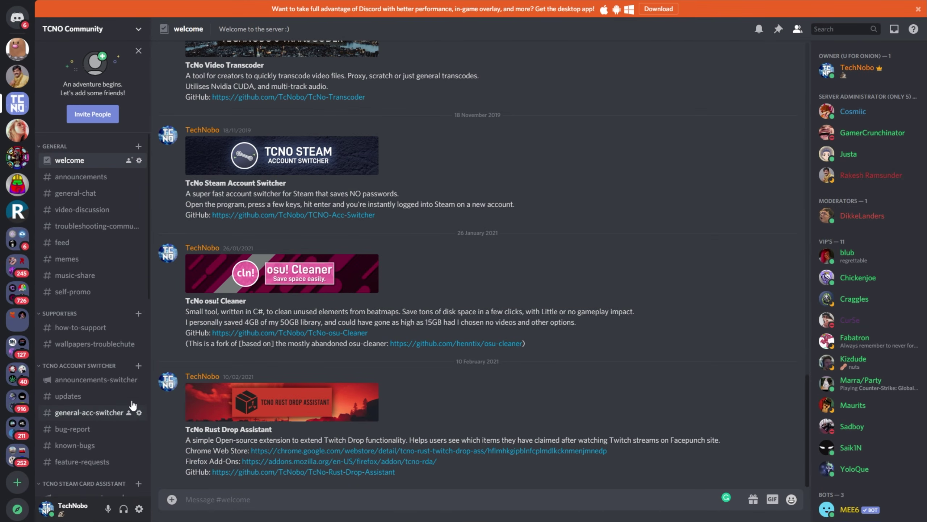
scroll(127, 390, "down", 2)
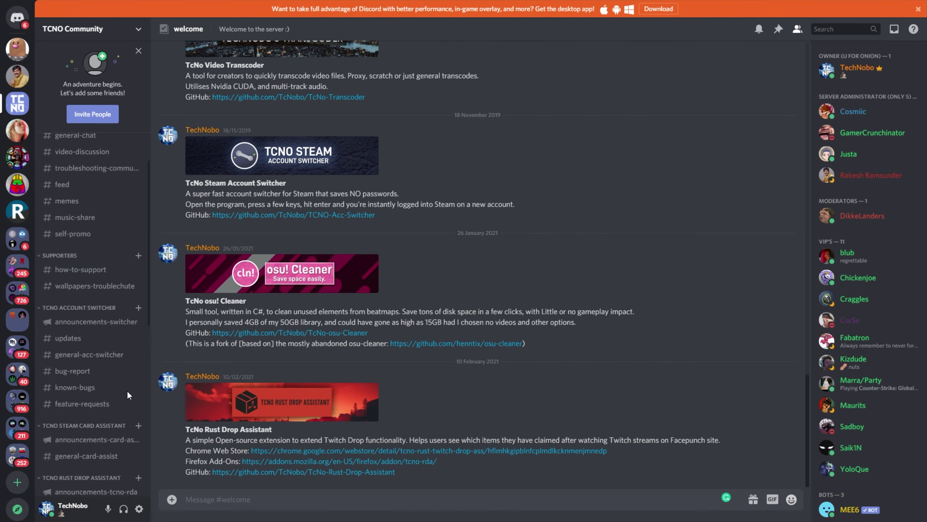
scroll(127, 390, "up", 2)
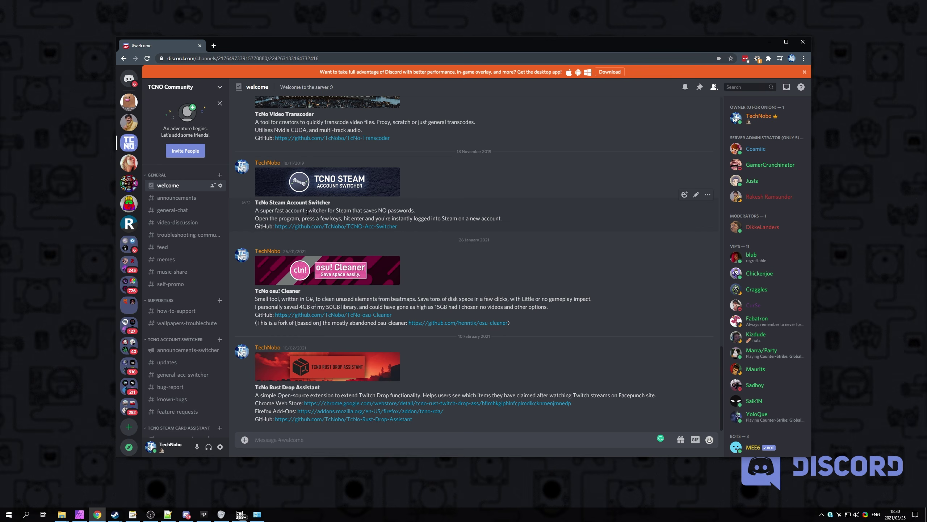
Step: Minimize the browser, open the Windows Sound settings, and check the input device and its microphone test level
left_click(770, 43)
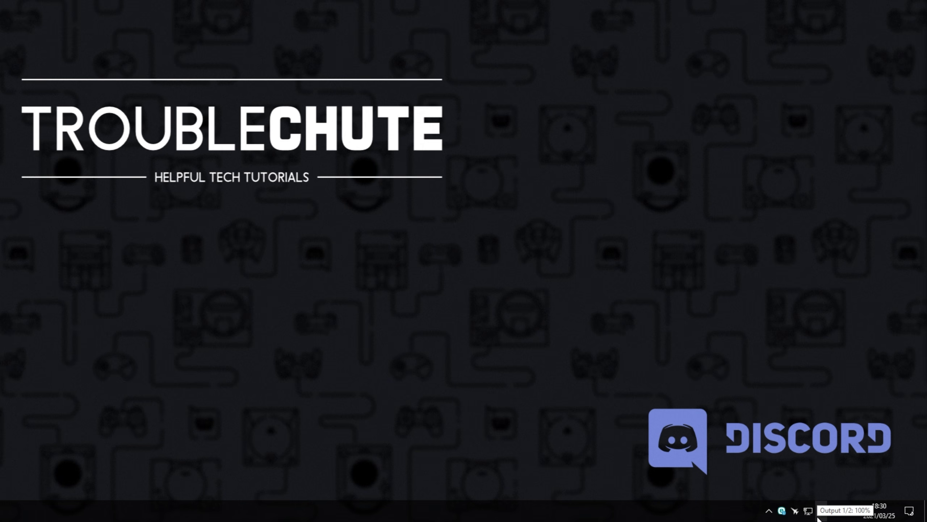
right_click(818, 511)
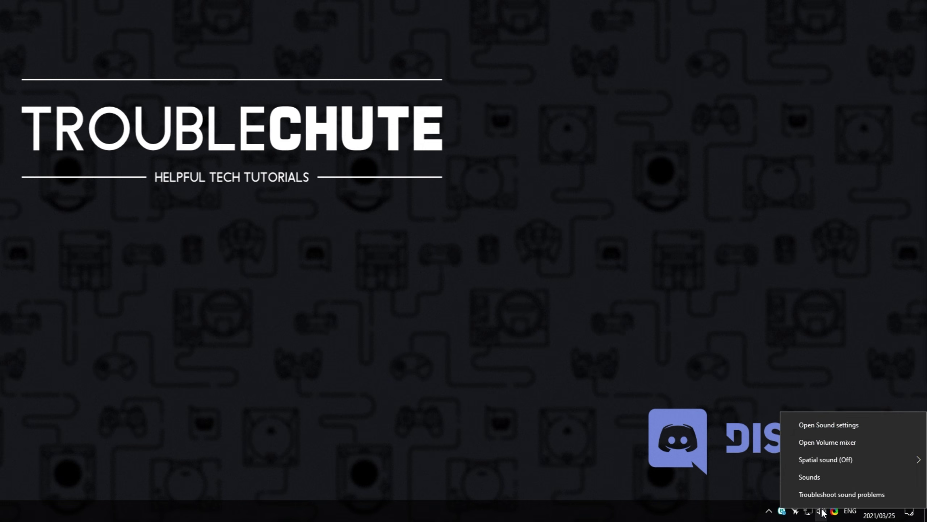
left_click(837, 425)
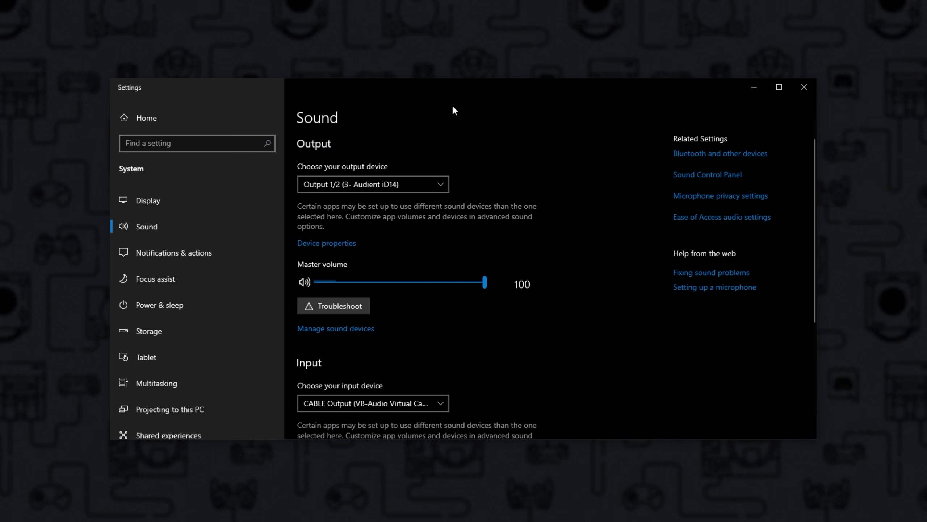
scroll(488, 162, "down", 5)
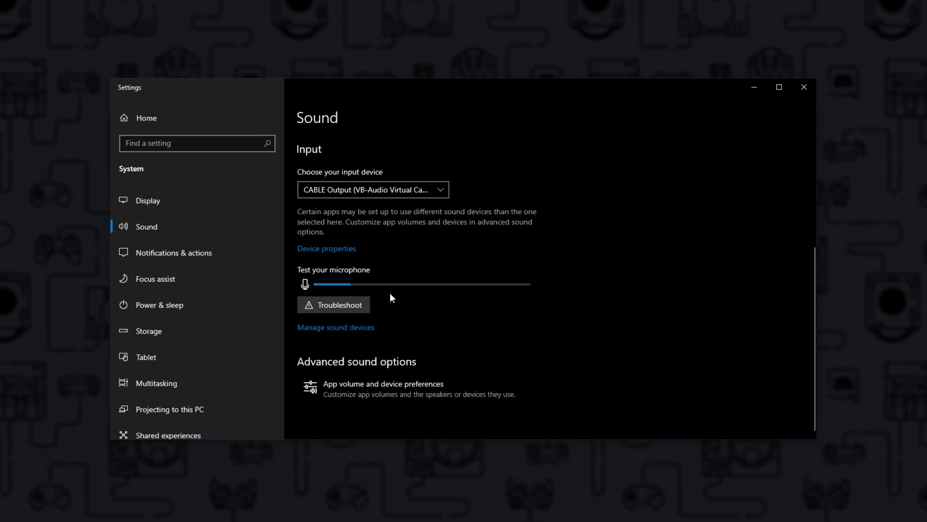
key("Tab")
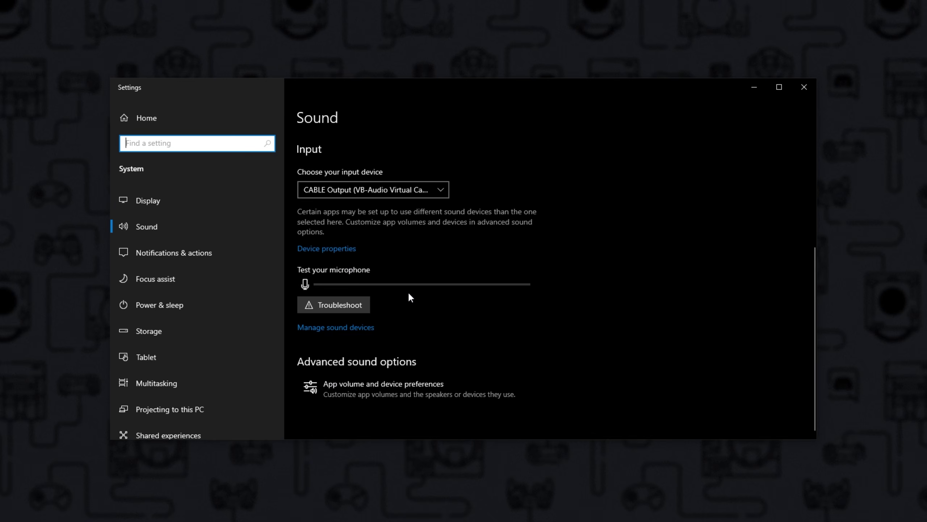
scroll(410, 297, "up", 5)
Step: Open the Sound Control Panel, show the recording devices, and open the properties of the Input 1/2 microphone
left_click(705, 175)
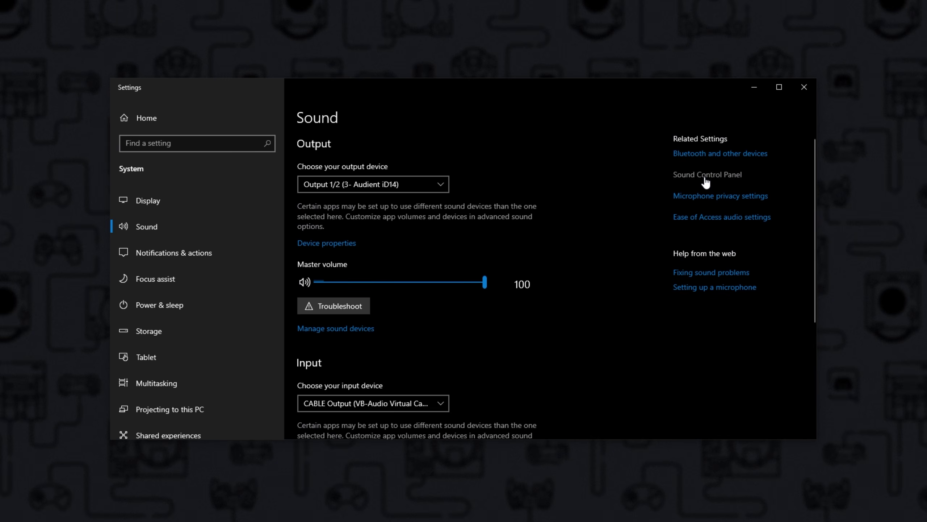
left_click_drag(35, 23, 478, 147)
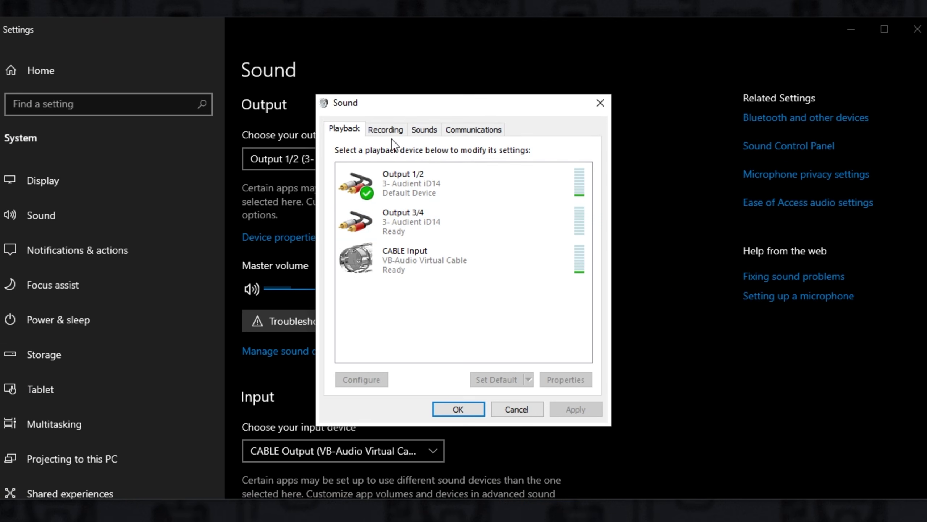
left_click(378, 133)
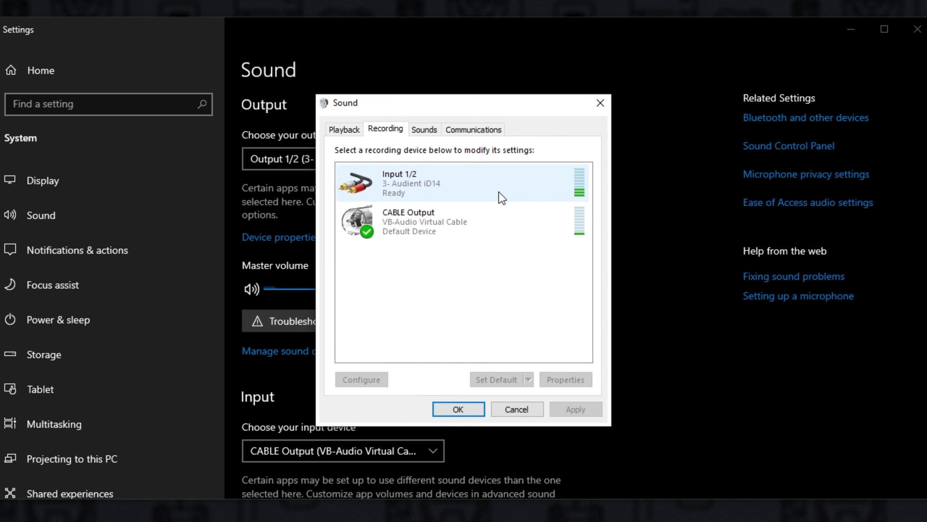
right_click(476, 186)
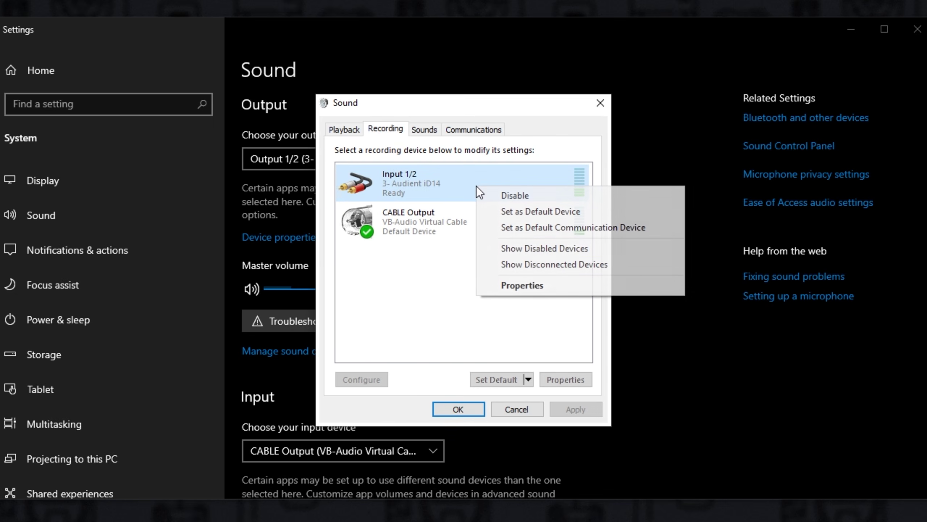
left_click(537, 285)
left_click_drag(483, 174, 451, 104)
Step: Check the Input 1/2 device's levels and enhancements, and review the available default sample rate and bit depth formats
left_click(406, 131)
left_click(441, 128)
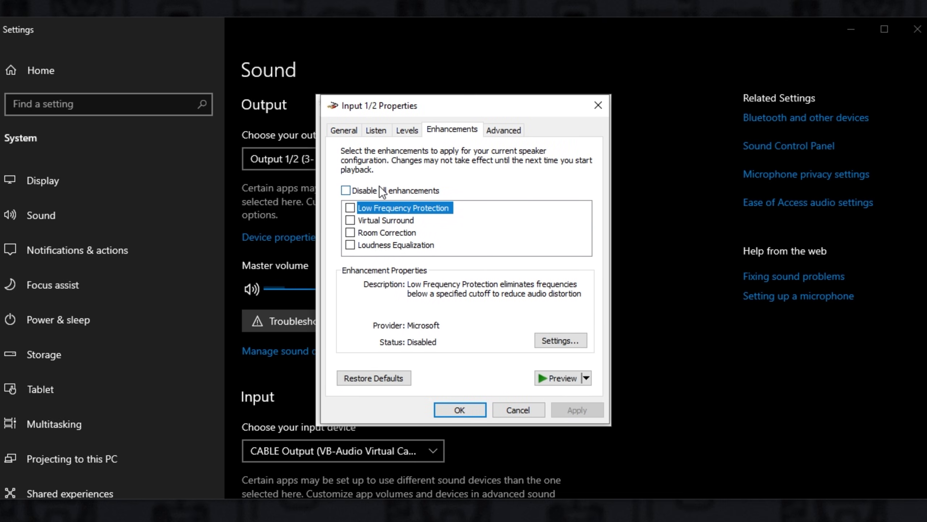
left_click(497, 132)
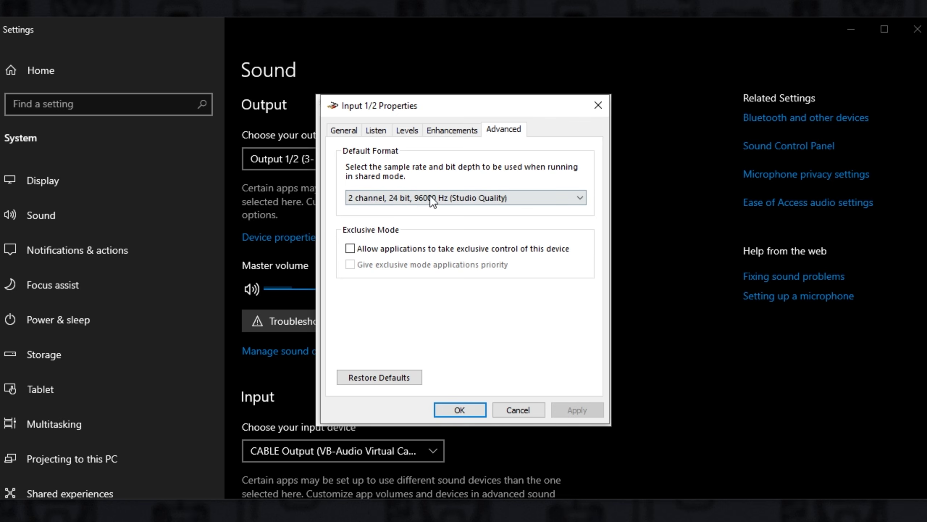
left_click(483, 191)
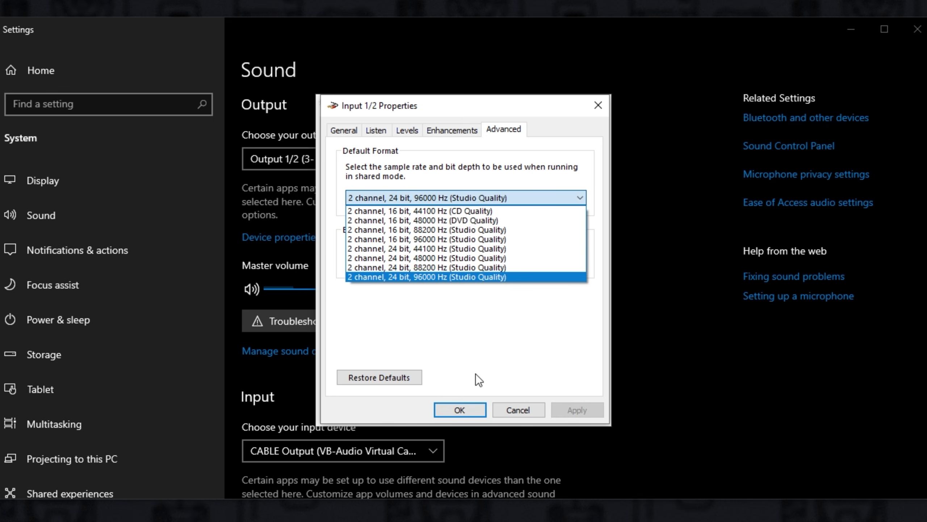
left_click(486, 332)
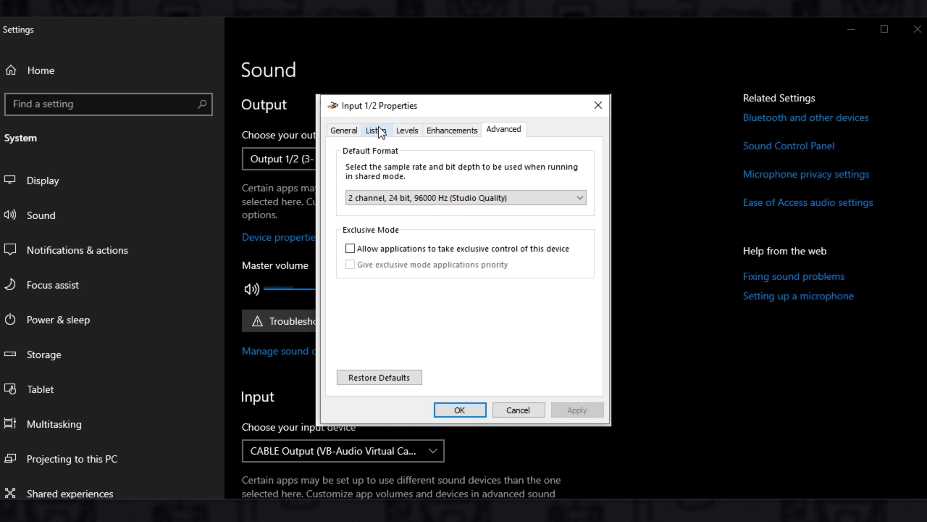
Step: Recheck the Input 1/2 microphone level, then review its Listen to this device setting and the available playback devices
left_click(401, 130)
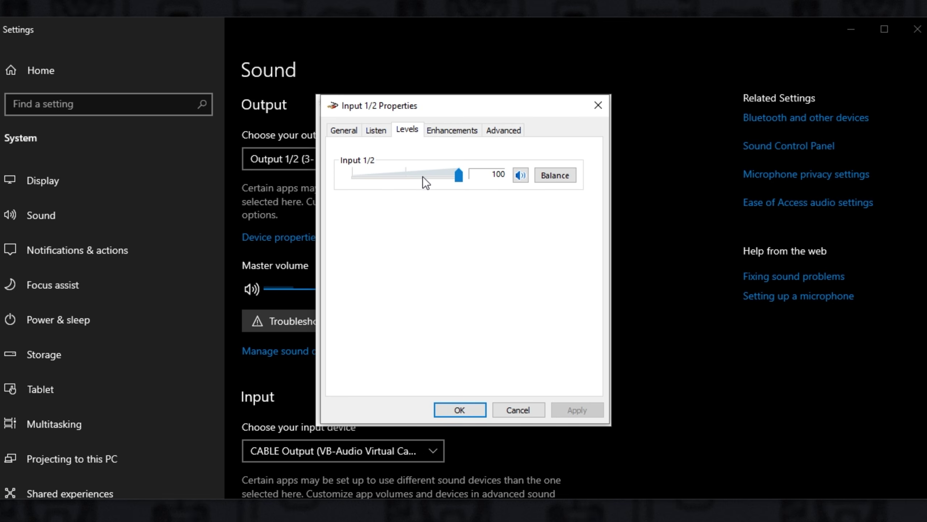
left_click(377, 130)
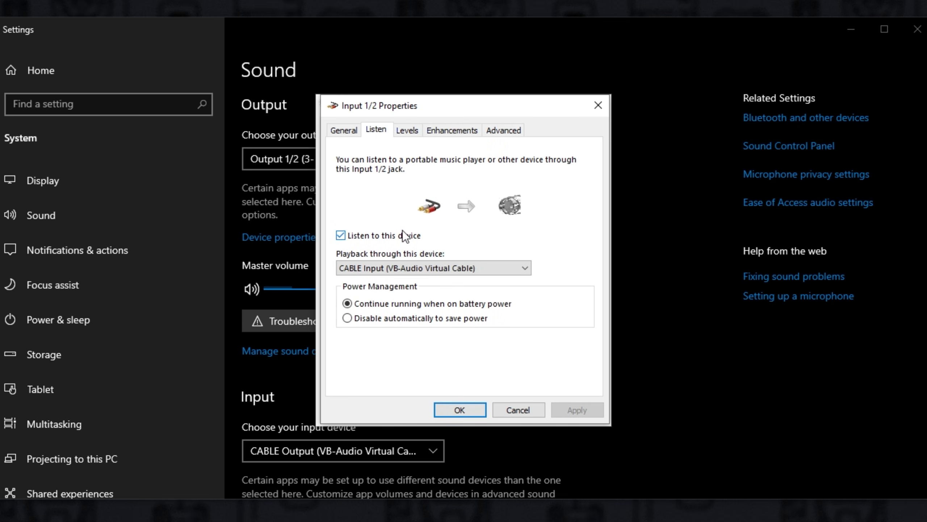
left_click(414, 270)
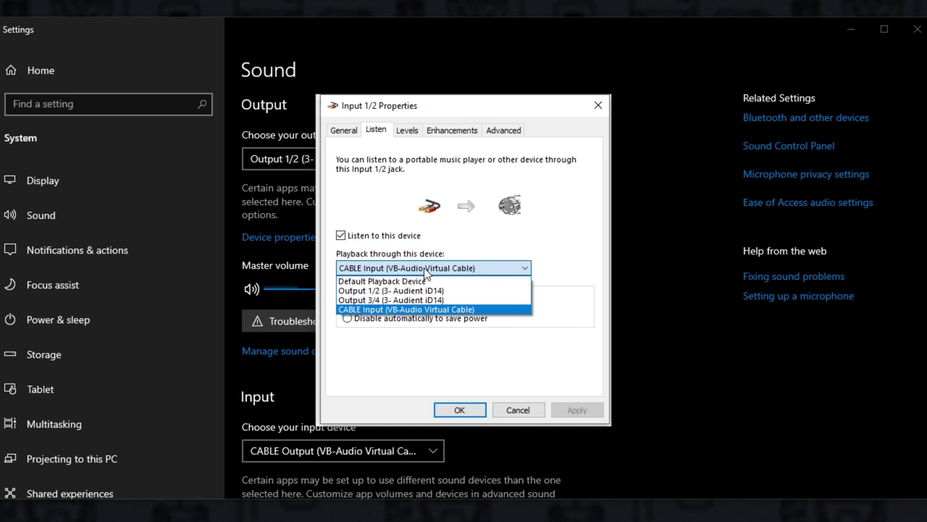
left_click(424, 268)
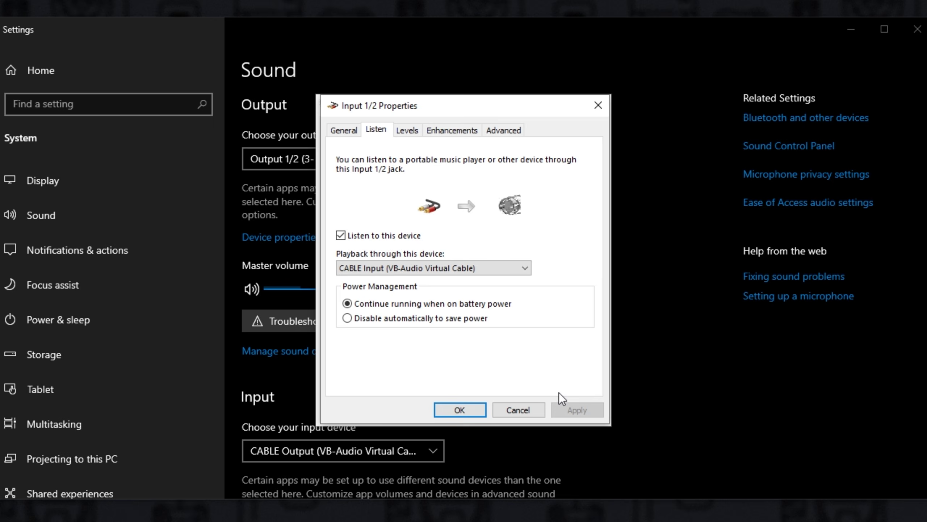